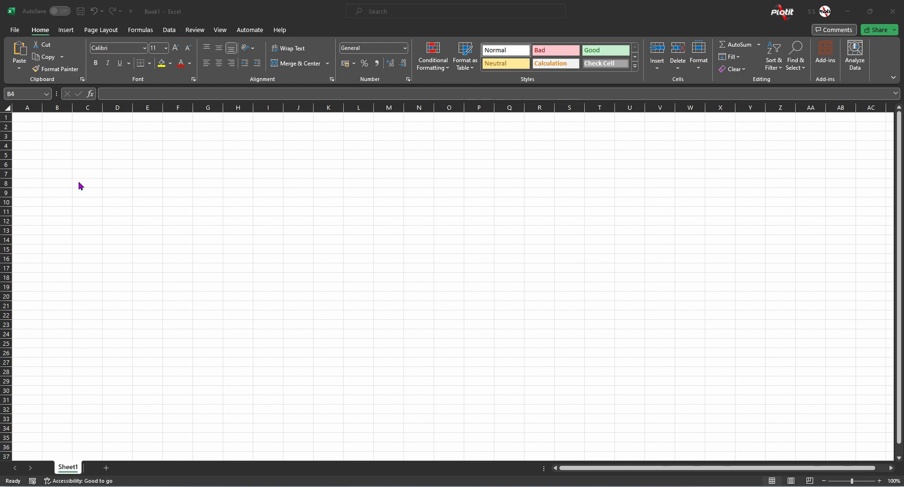
- Enter the heading Budget in cell B4
left_click(80, 155)
left_click(83, 148)
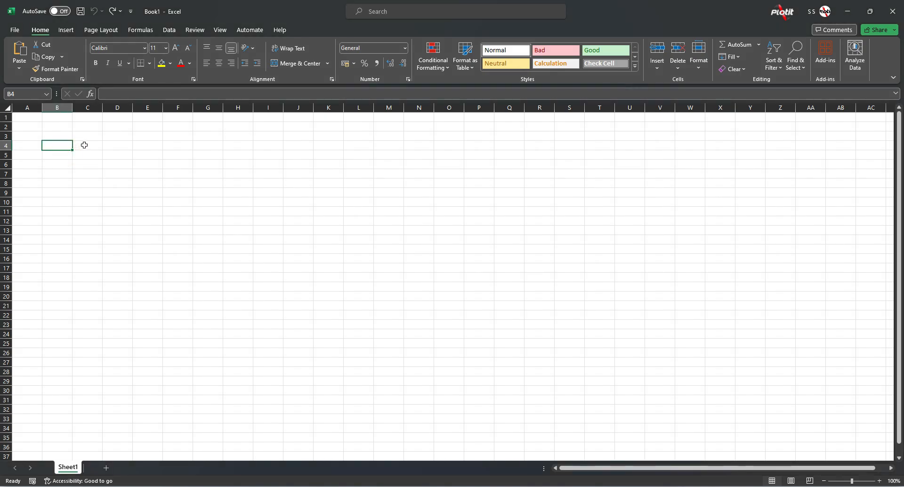
type("Budget")
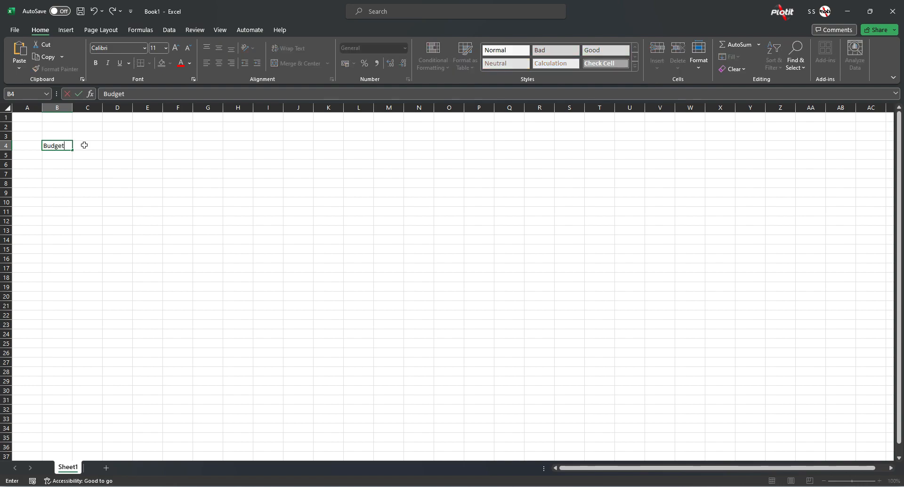
key("ctrl+Return")
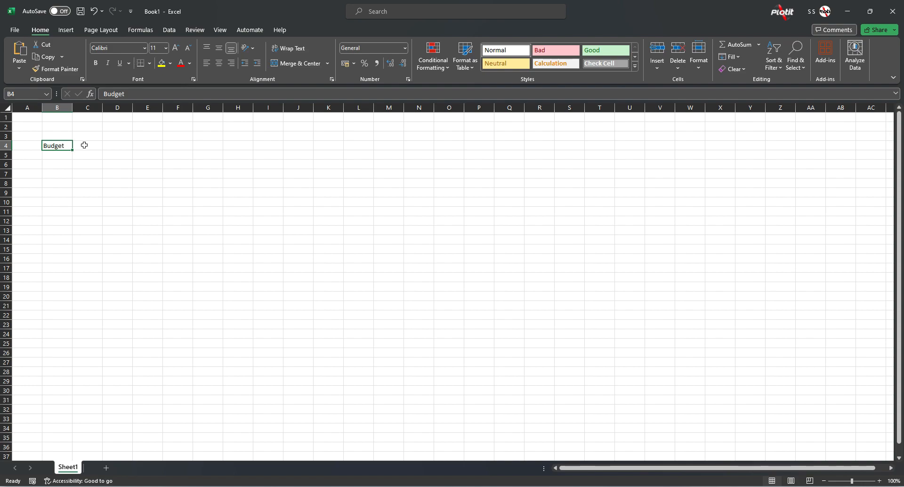
- Apply the Heading 1 cell style to the Budget heading in B4
left_click(635, 66)
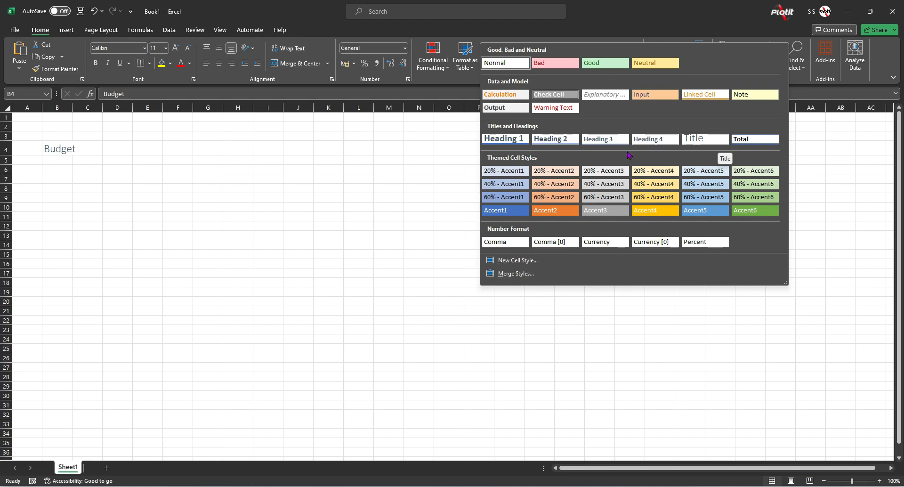
left_click(512, 141)
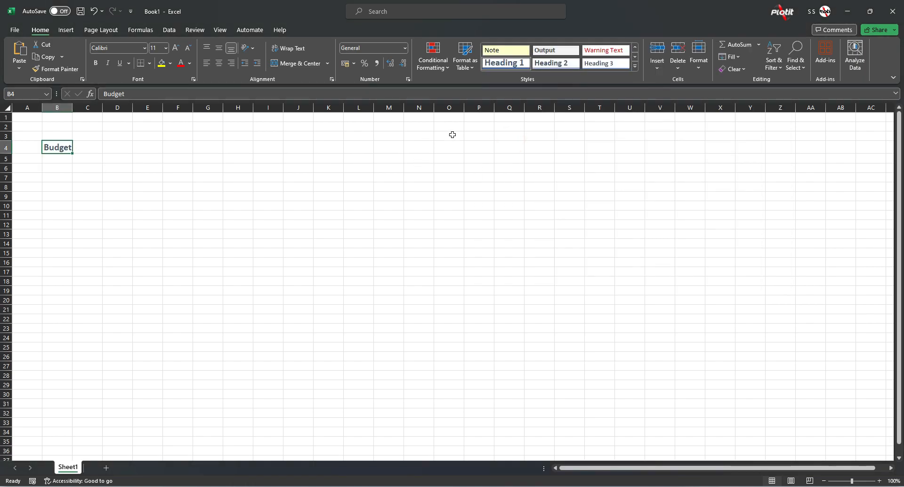
left_click(496, 66)
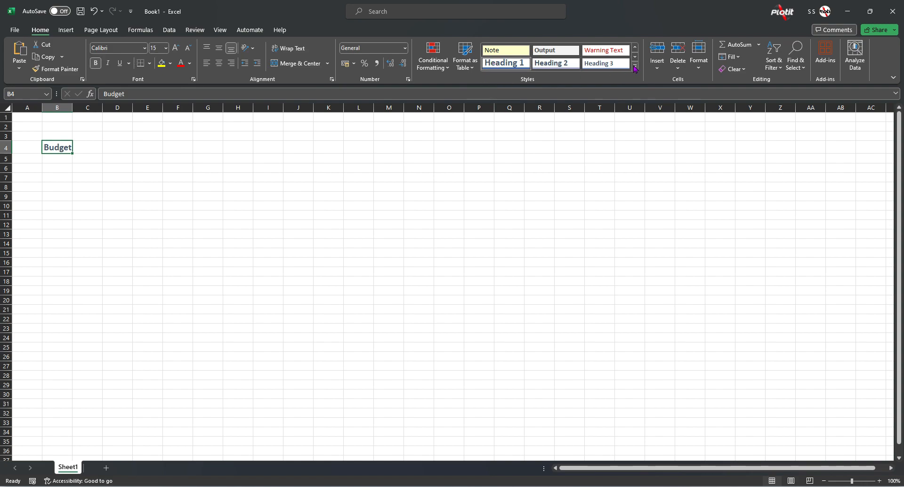
left_click(634, 66)
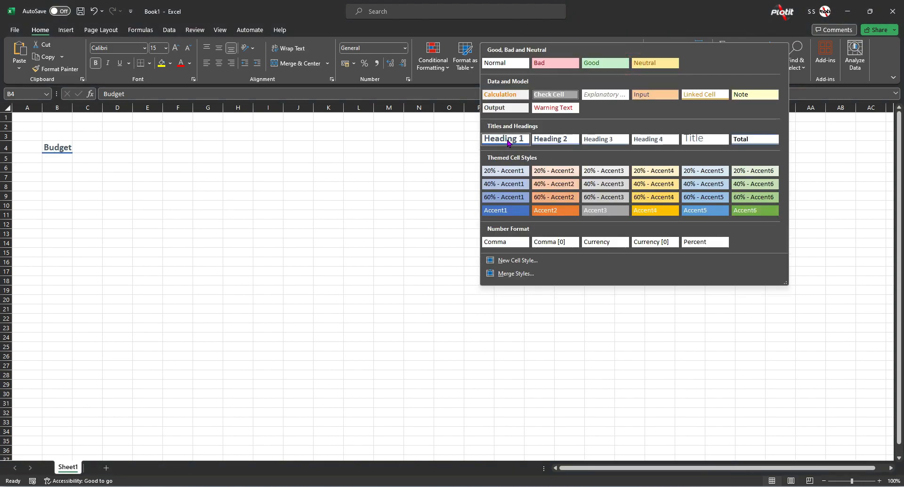
left_click(507, 139)
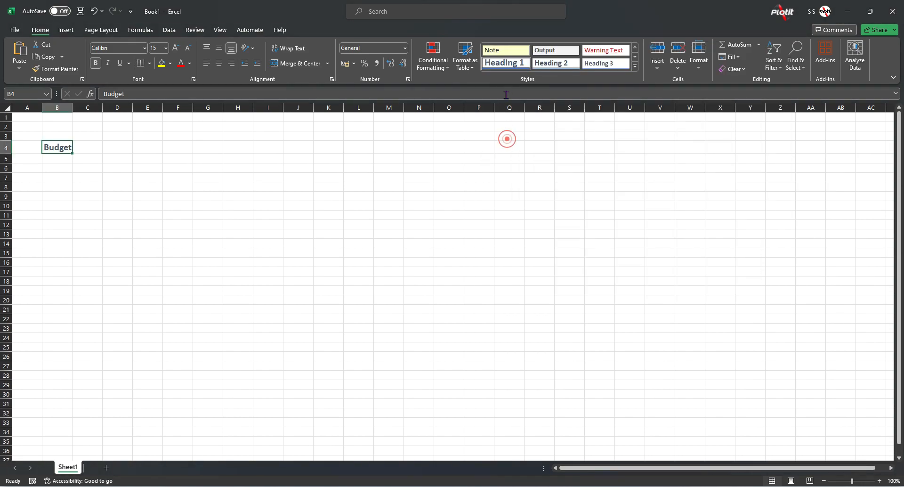
- Modify the Heading 1 cell style to include a light gold background fill, and reapply the style to B4
right_click(503, 66)
left_click(527, 85)
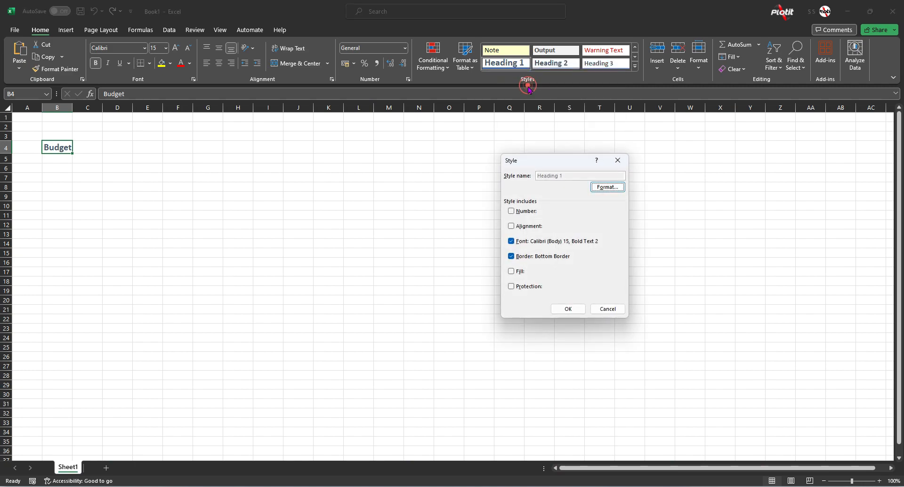
left_click(605, 187)
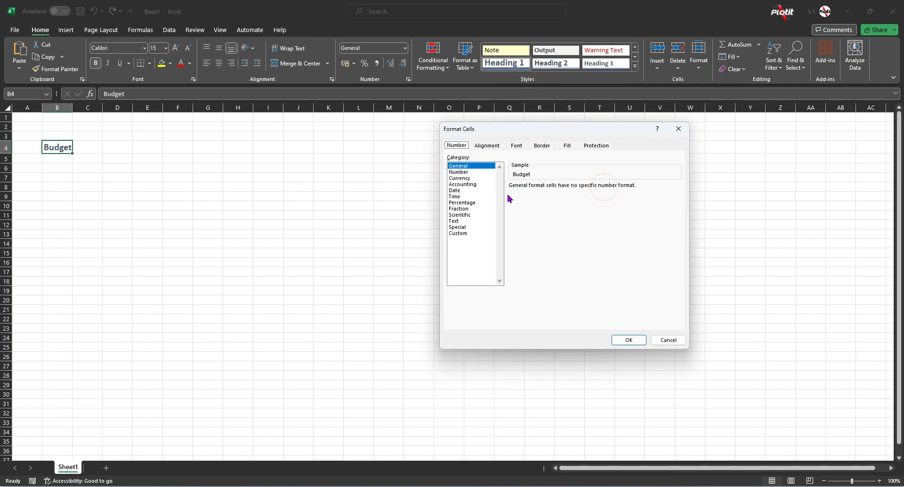
left_click(516, 146)
left_click(568, 146)
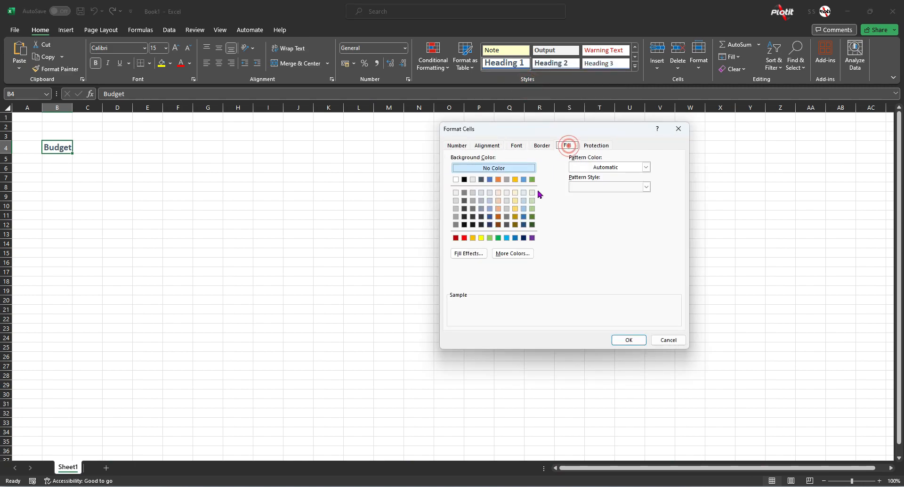
left_click(515, 209)
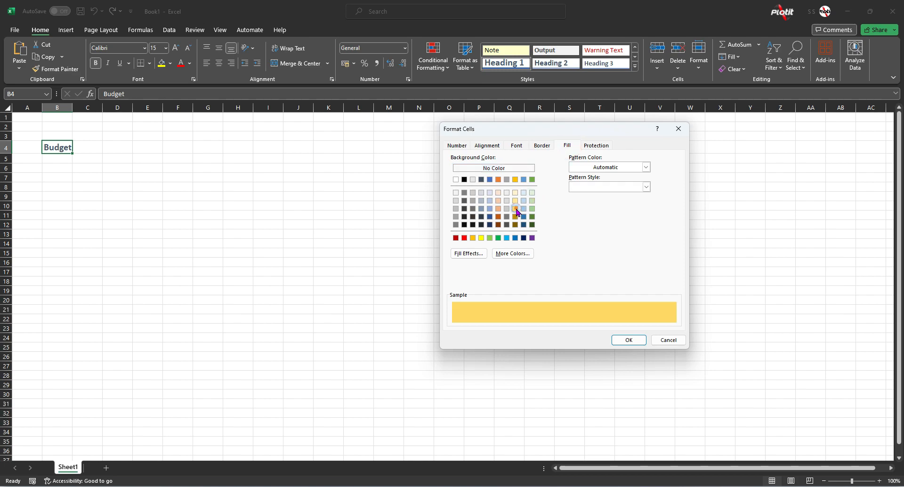
left_click(516, 200)
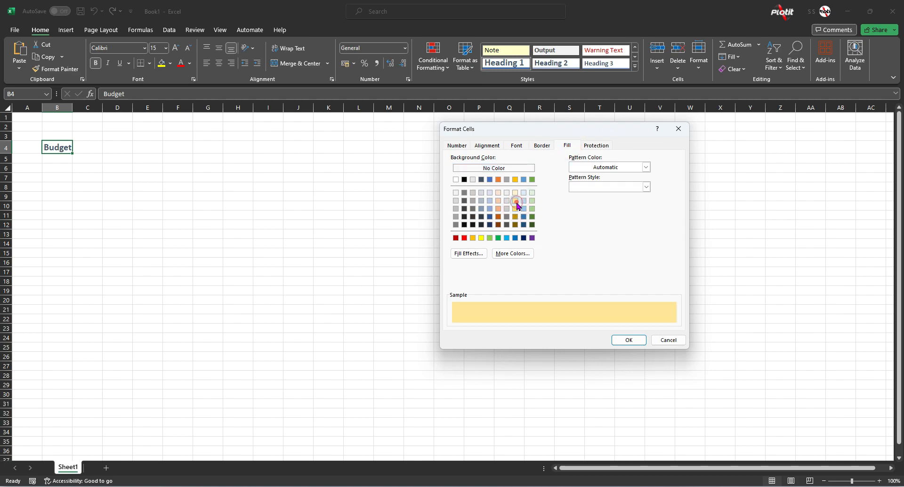
left_click(629, 340)
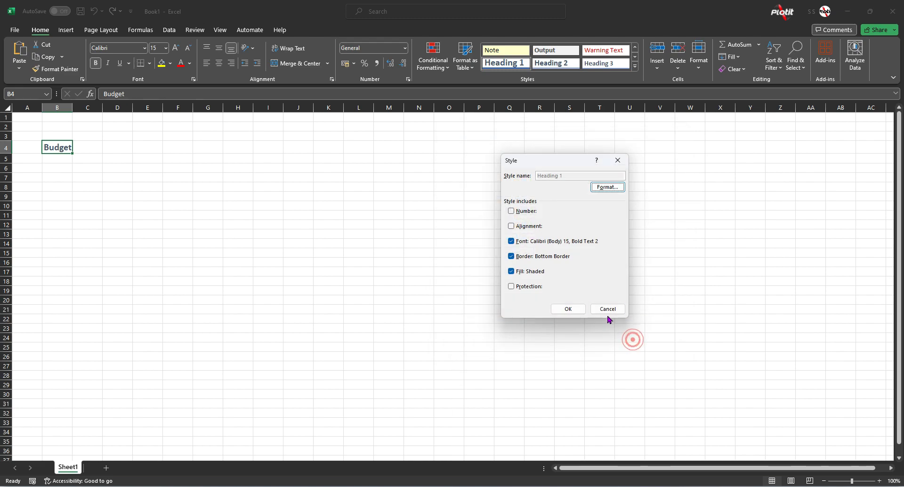
left_click(577, 309)
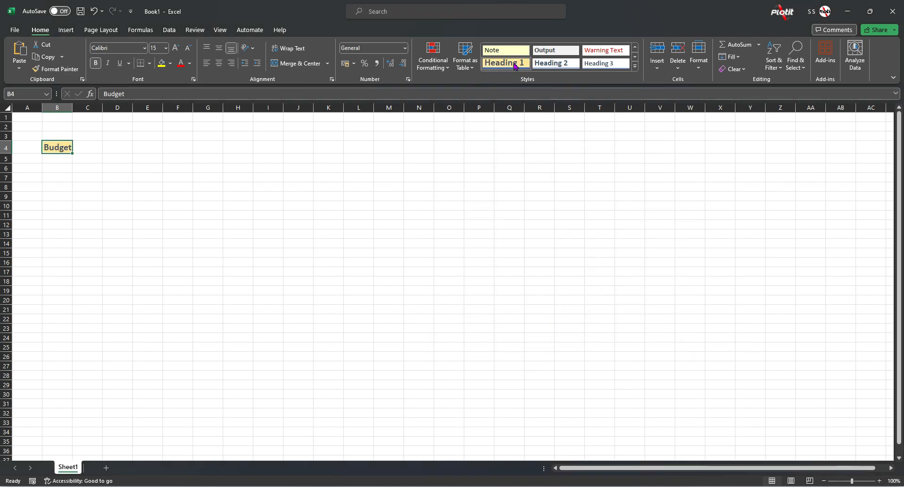
left_click(635, 65)
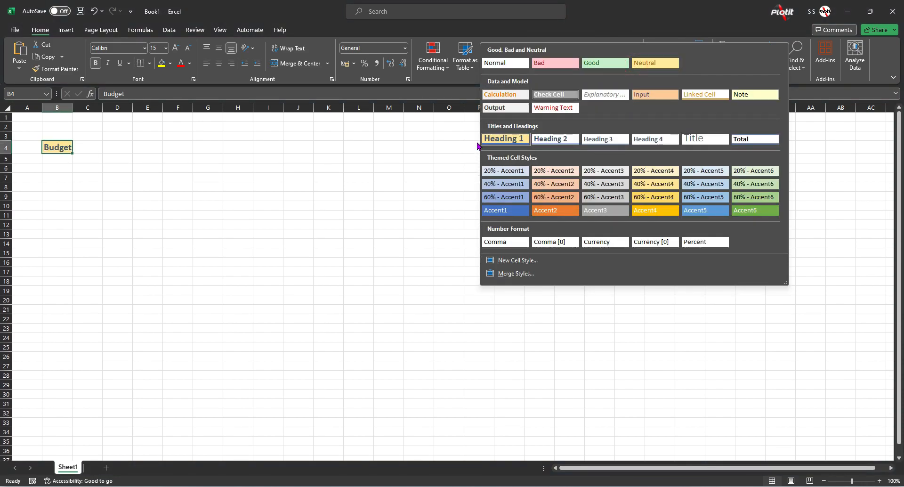
left_click(508, 139)
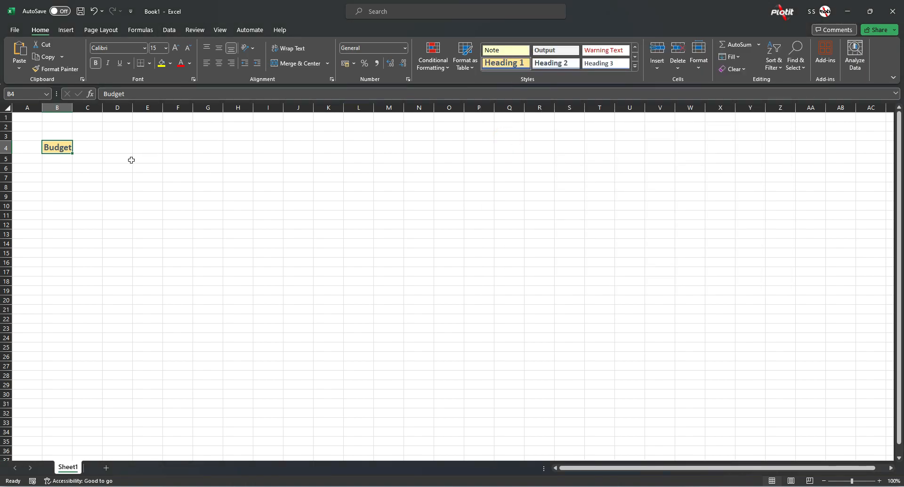
- Enter the column header Dates in B6 and the date 01/01/2000 in B7
left_click(59, 171)
type("M")
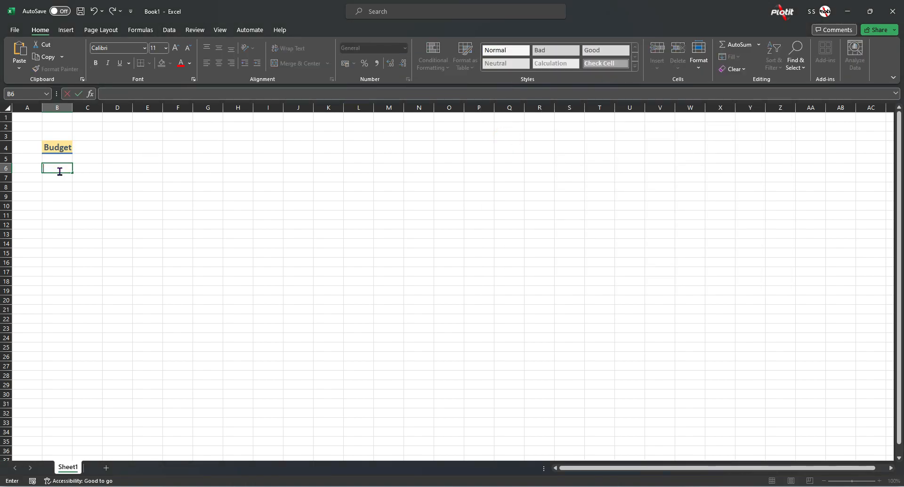
key("Return")
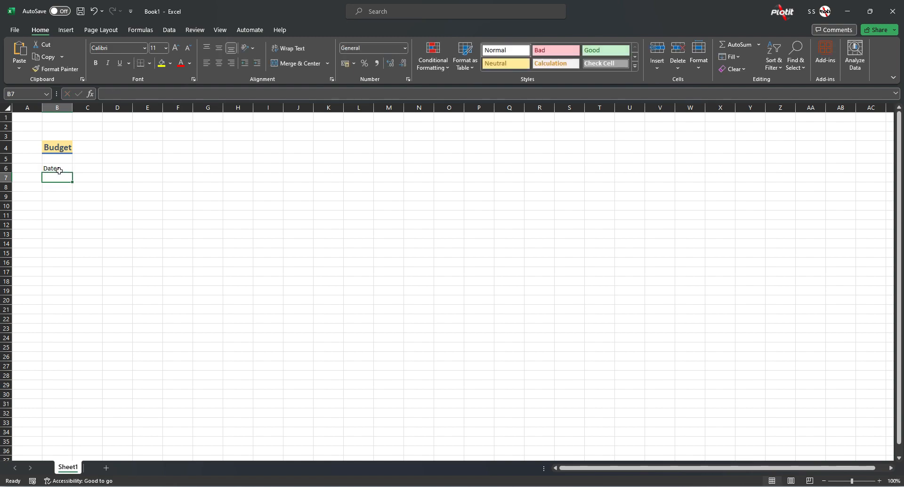
type("0")
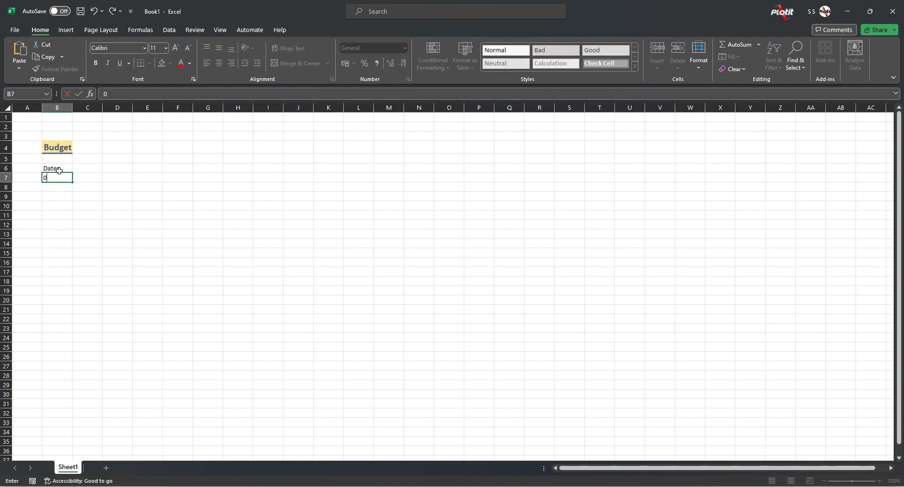
type("1/01/2000")
key("Return")
- Apply the Accent5 themed cell style to the Dates header in B6
left_click(59, 171)
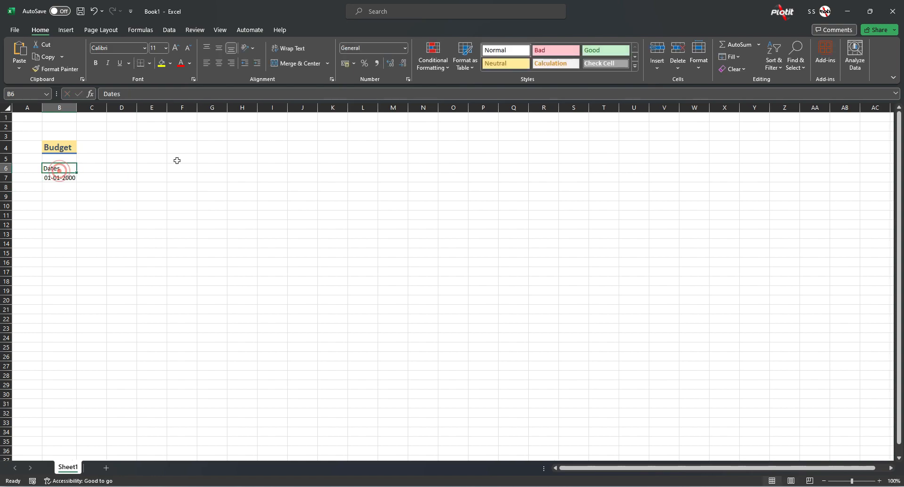
left_click(635, 66)
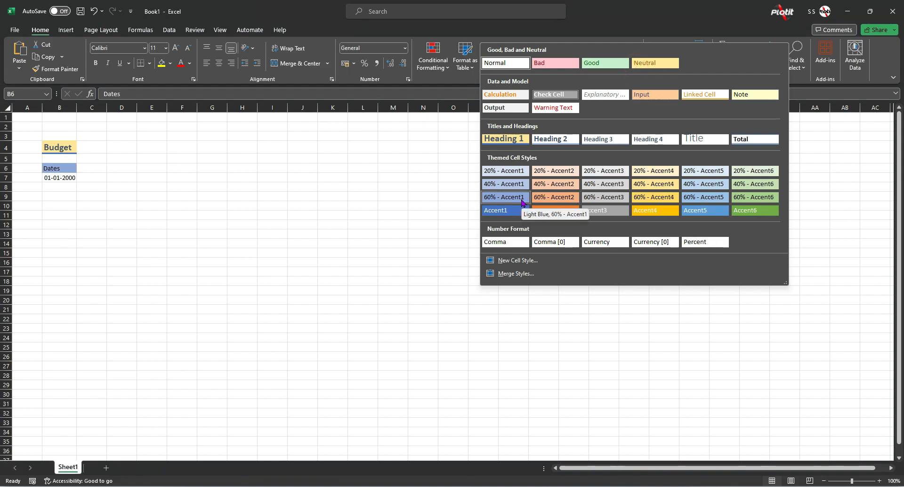
left_click(691, 212)
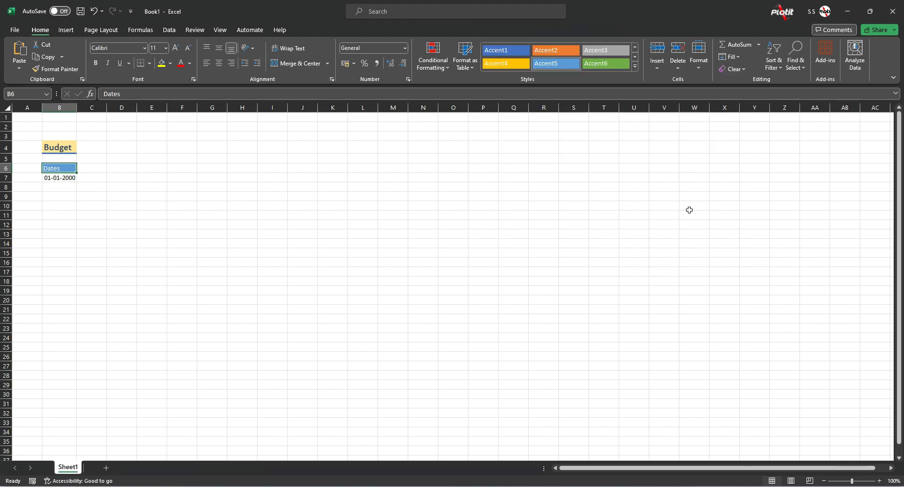
- Fill the date series from B7 down to B35 and apply the Note cell style to those dates
left_click(66, 178)
left_click_drag(76, 182, 73, 449)
left_click(63, 178)
left_click_drag(64, 178, 66, 443)
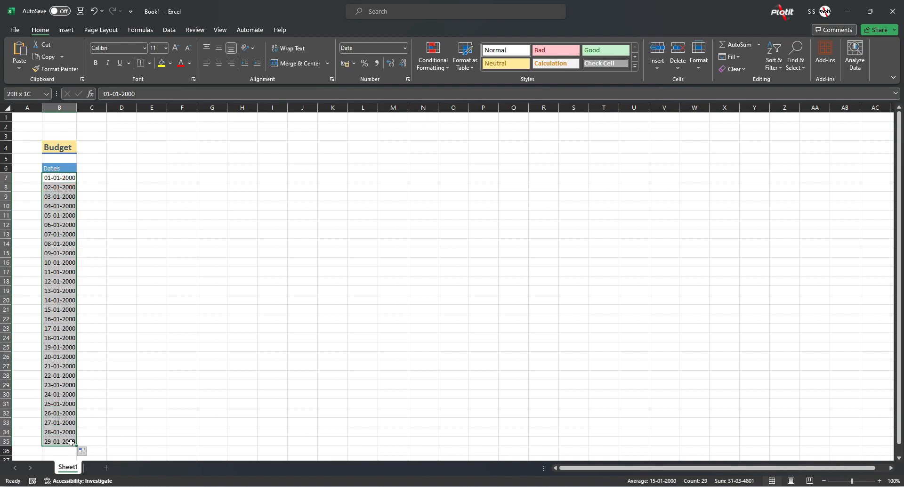
left_click(634, 66)
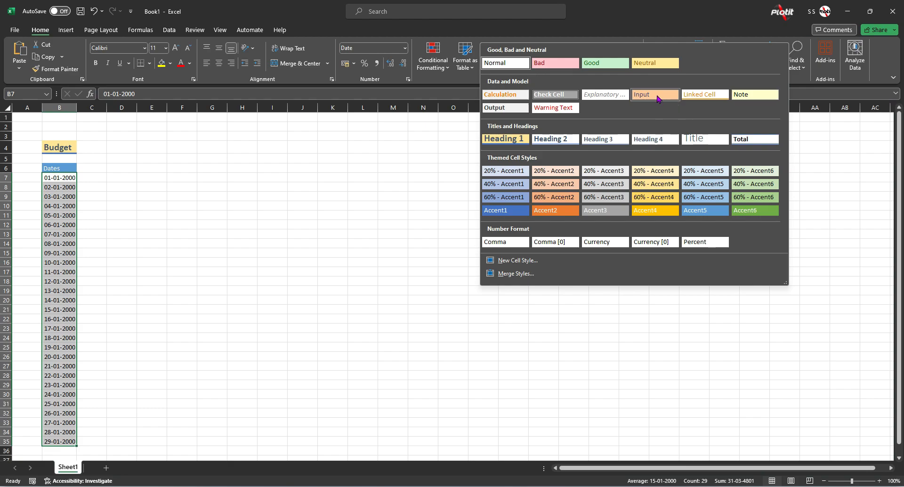
left_click(752, 96)
scroll(193, 251, "down", 3)
scroll(194, 252, "up", 3)
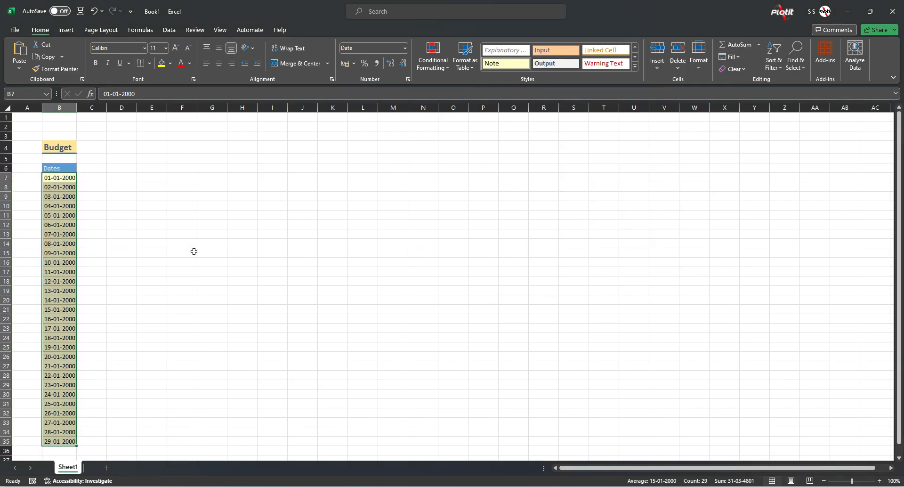
left_click(193, 252)
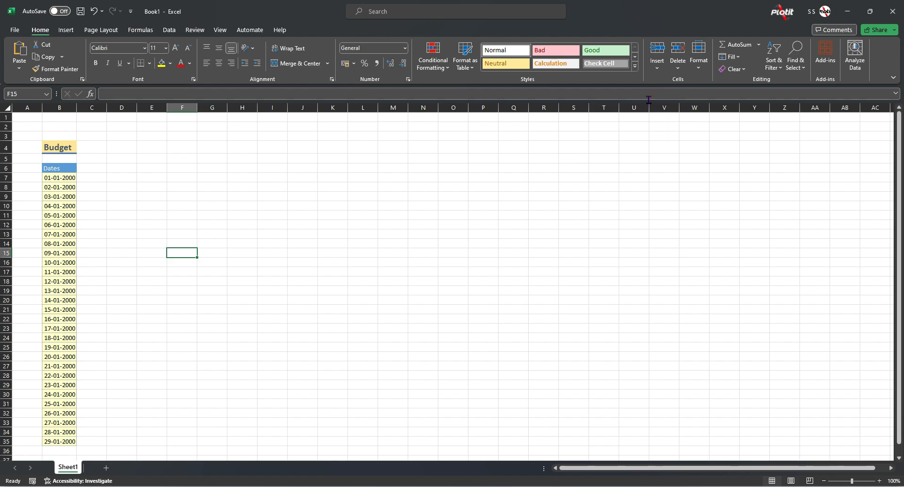
left_click(635, 66)
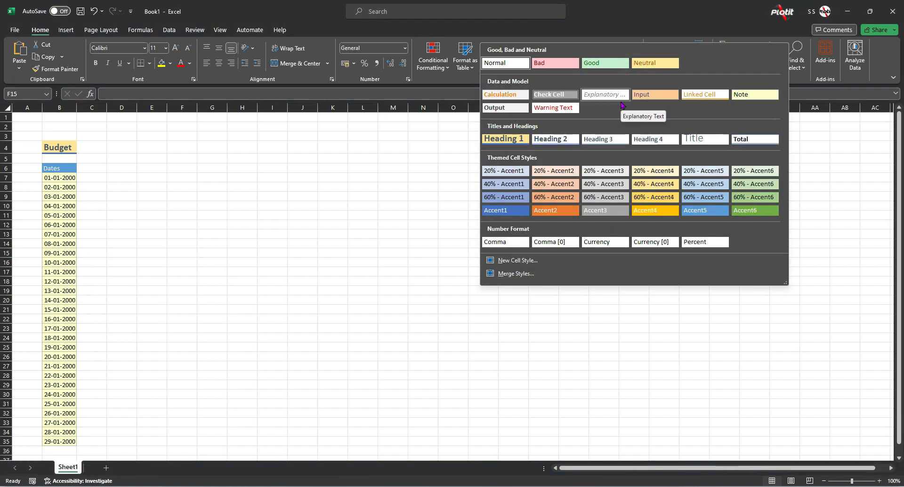
left_click(145, 181)
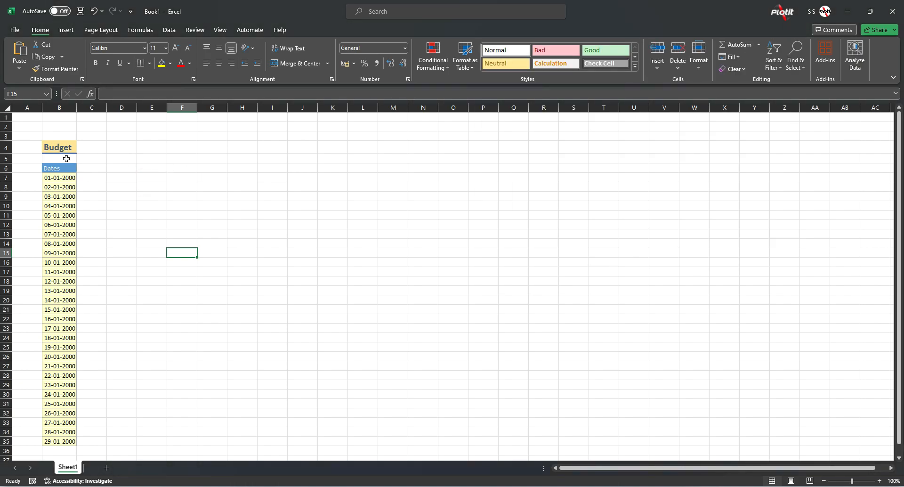
- Enter a second Budget heading in cell D4 for manual formatting
left_click(123, 149)
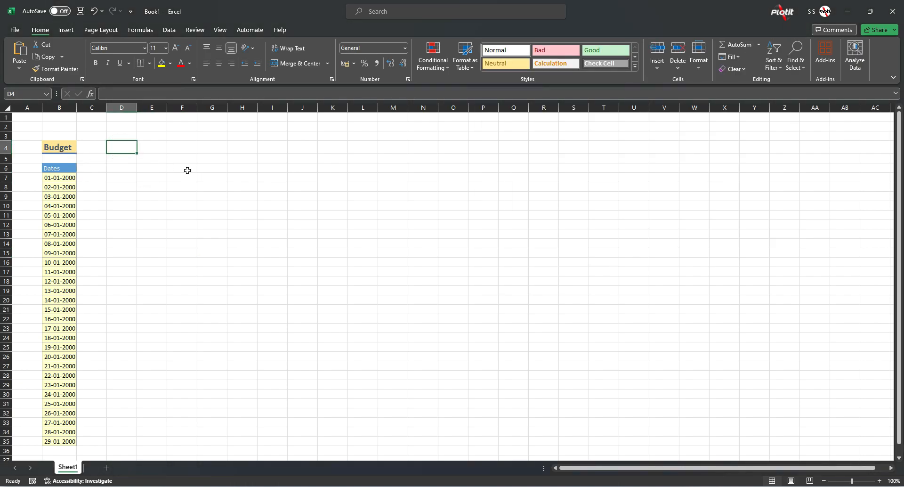
type("Budget")
key("Return")
key("Up")
left_click(128, 147)
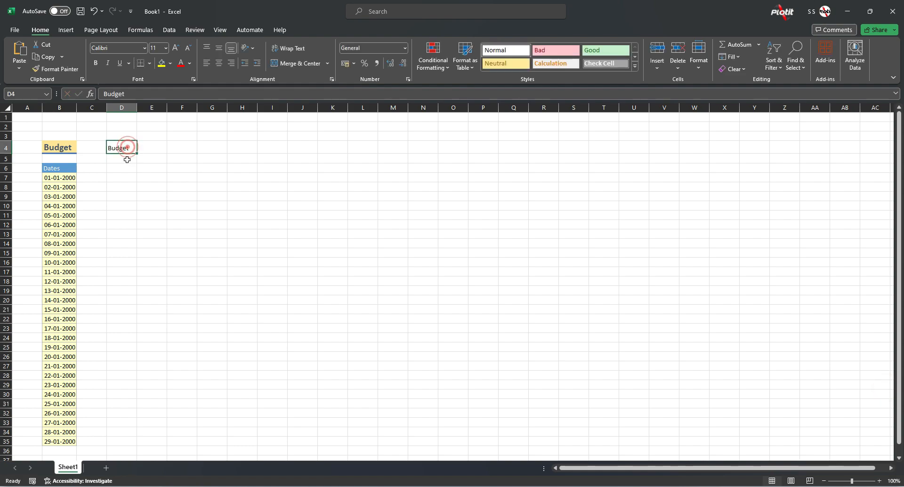
- Set the font of the Budget heading in D4 to ADLaM Display at size 12
left_click(145, 48)
left_click(146, 140)
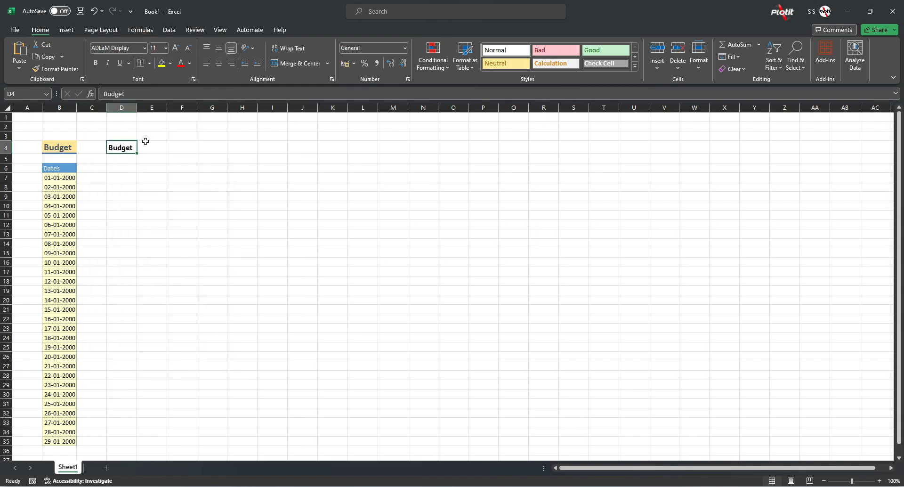
left_click(177, 49)
- Give cell D4 a light blue fill and a thick bottom border
left_click(171, 65)
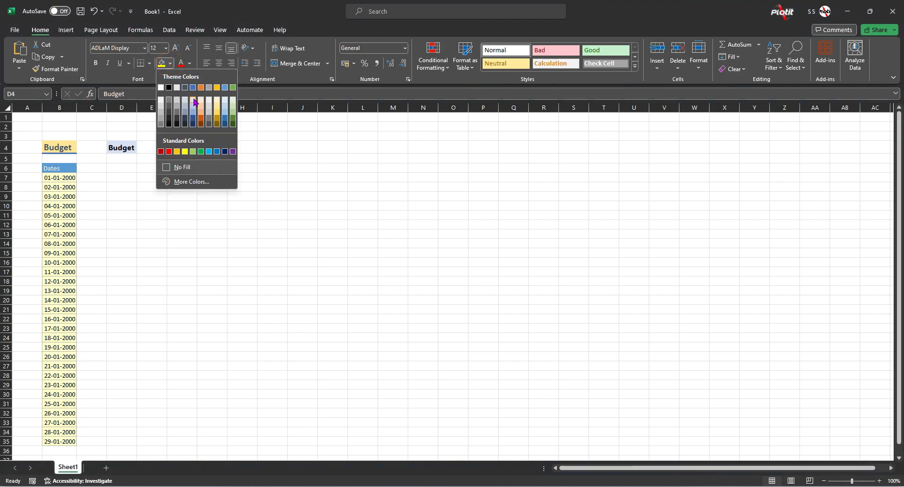
left_click(196, 102)
left_click(149, 63)
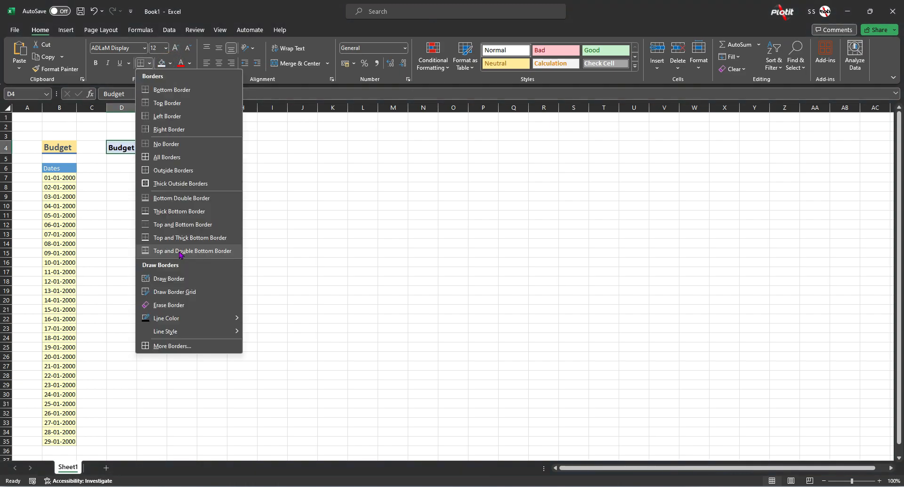
left_click(204, 212)
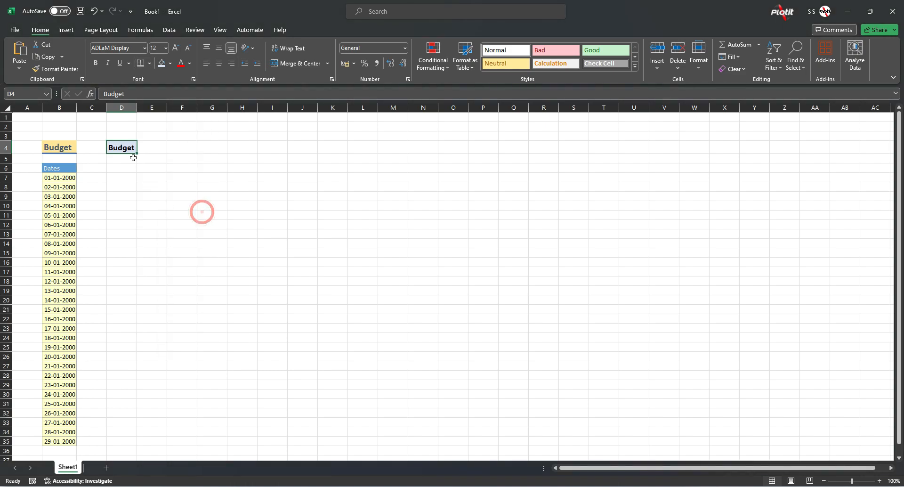
- Create a new cell style named PLOTIT from the formatting of the Budget heading in D4
left_click(115, 168)
left_click(125, 148)
left_click(635, 66)
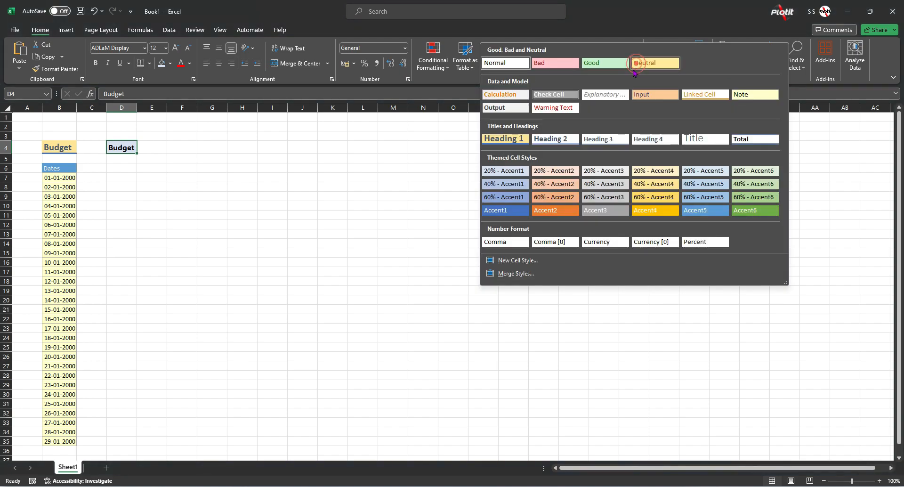
left_click(519, 261)
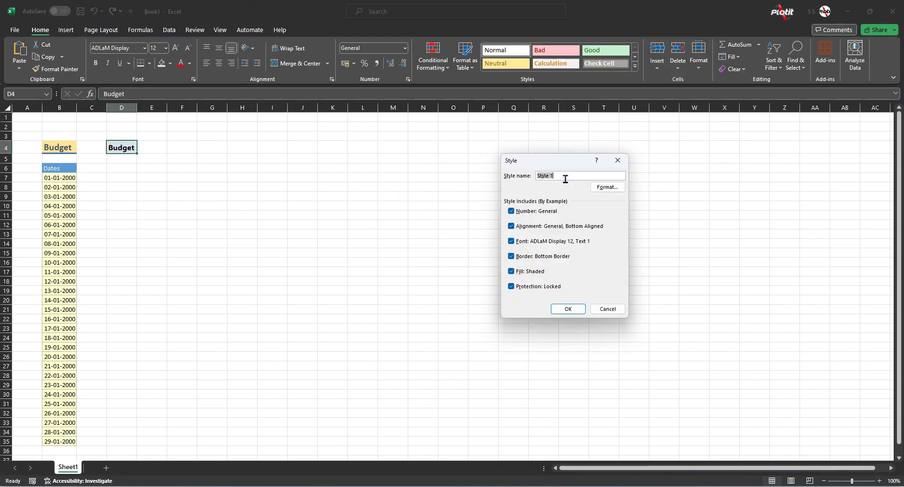
type("P")
left_click(605, 187)
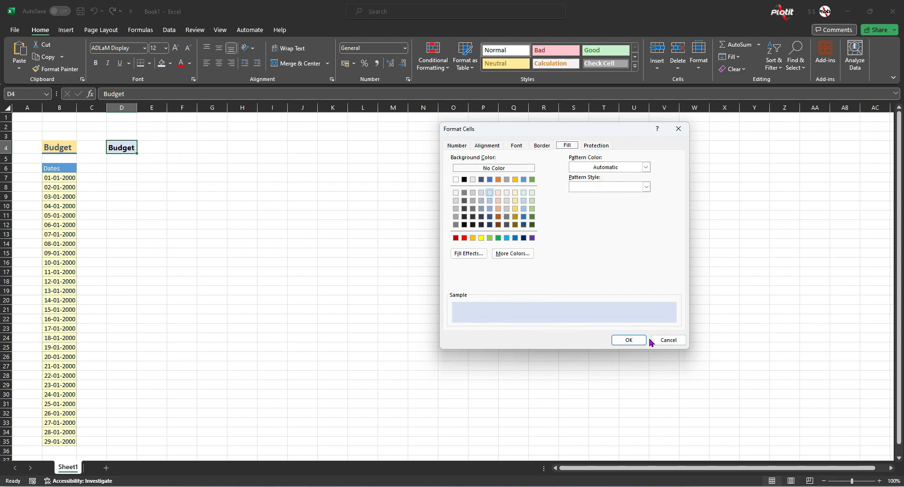
left_click(628, 338)
left_click(562, 307)
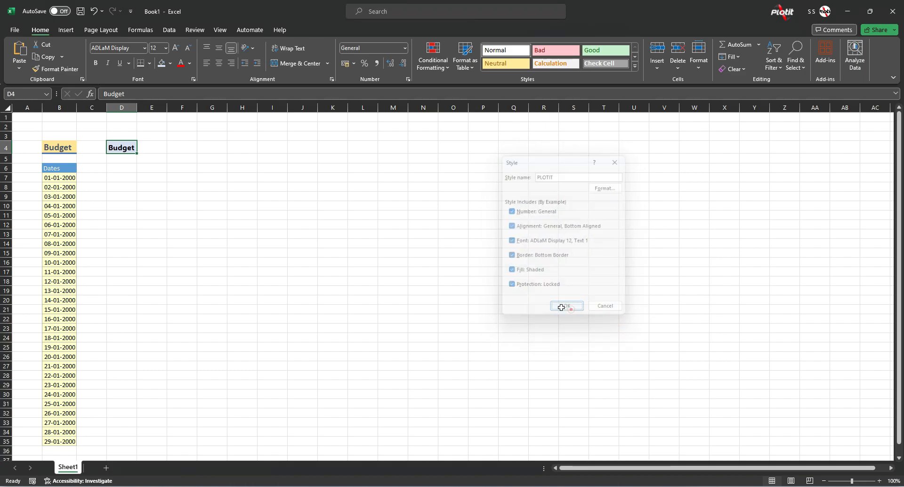
left_click(126, 156)
left_click_drag(497, 134, 503, 118)
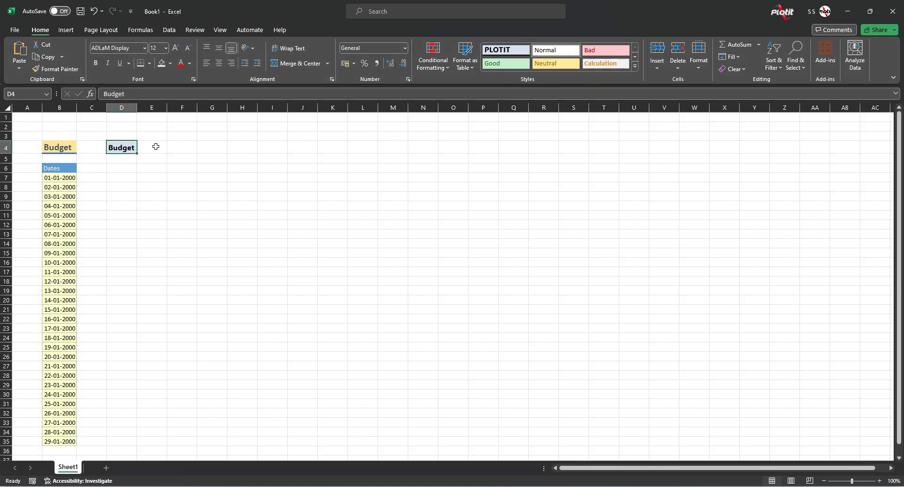
- Enter a Budget heading in cell F4 and apply the custom PLOTIT cell style to it
left_click(186, 143)
type("Budget")
key("Return")
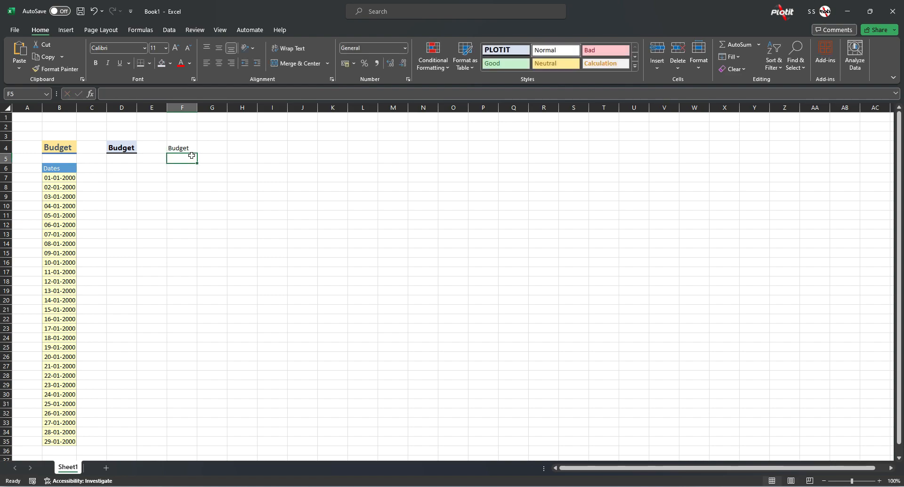
key("Up")
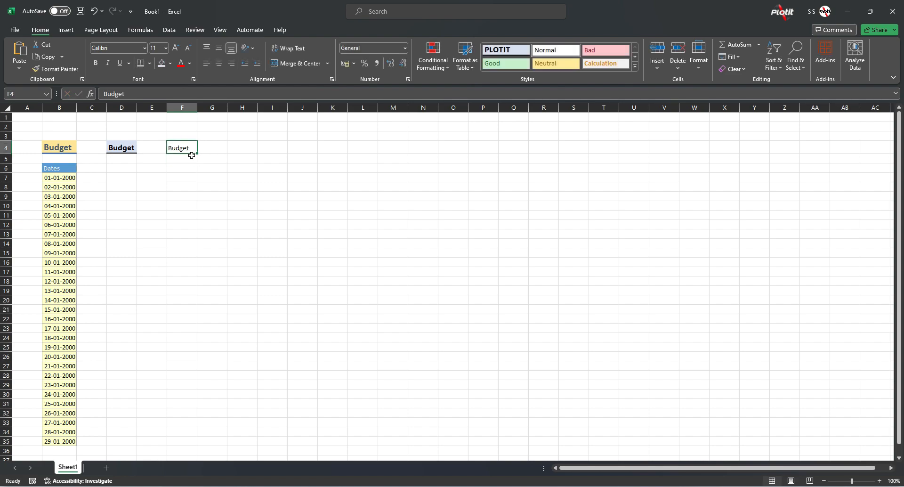
left_click(504, 52)
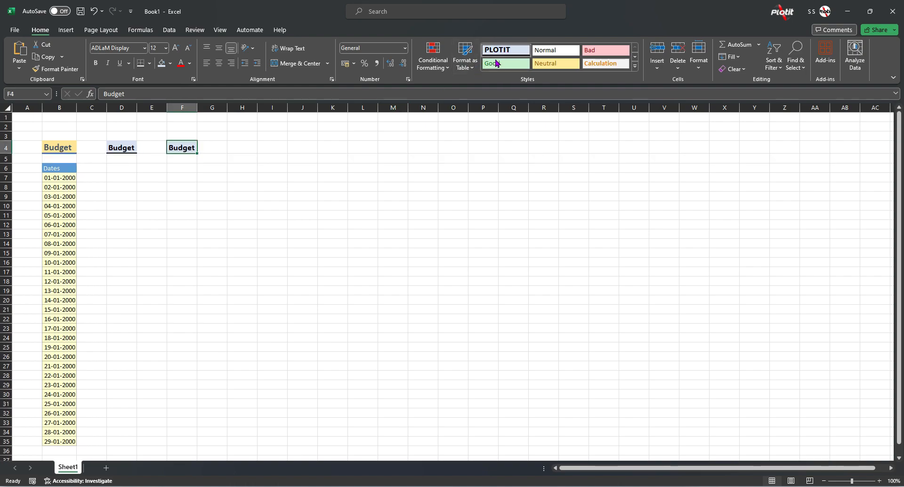
- Copy the formatting of the F4 Budget heading onto the Budget heading in B4 with Format Painter
left_click(176, 169)
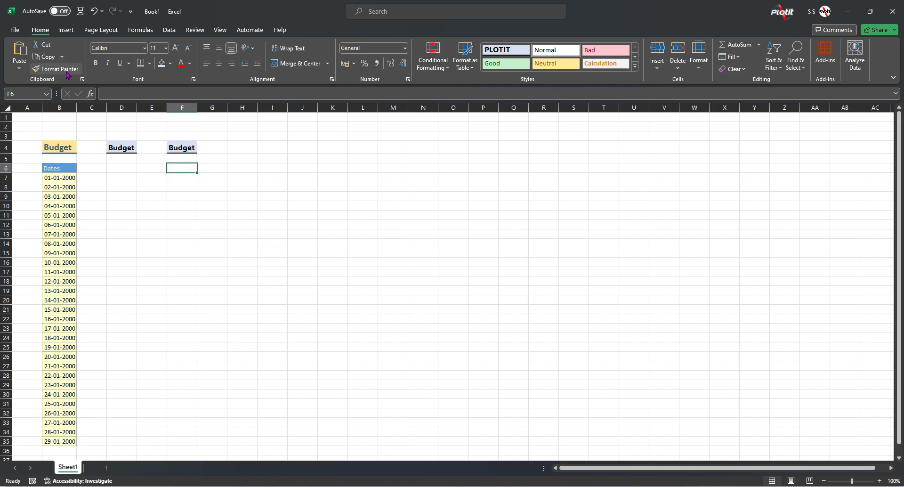
left_click(178, 147)
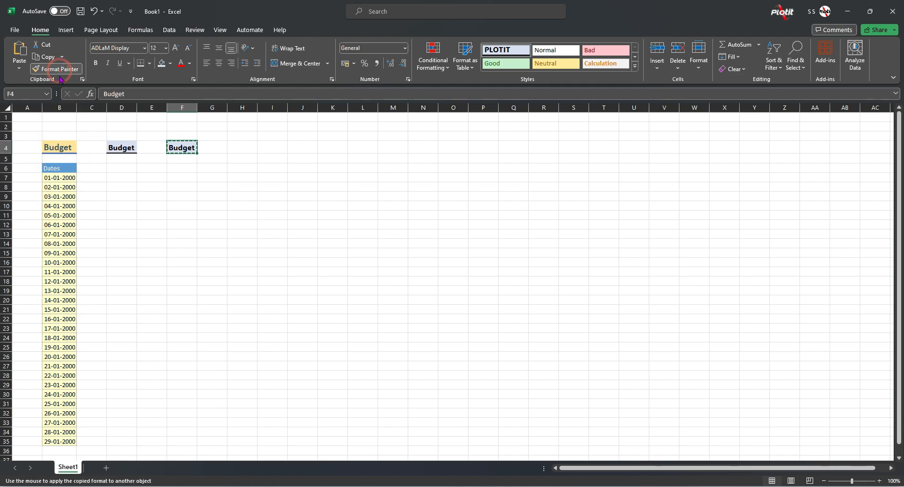
left_click(61, 149)
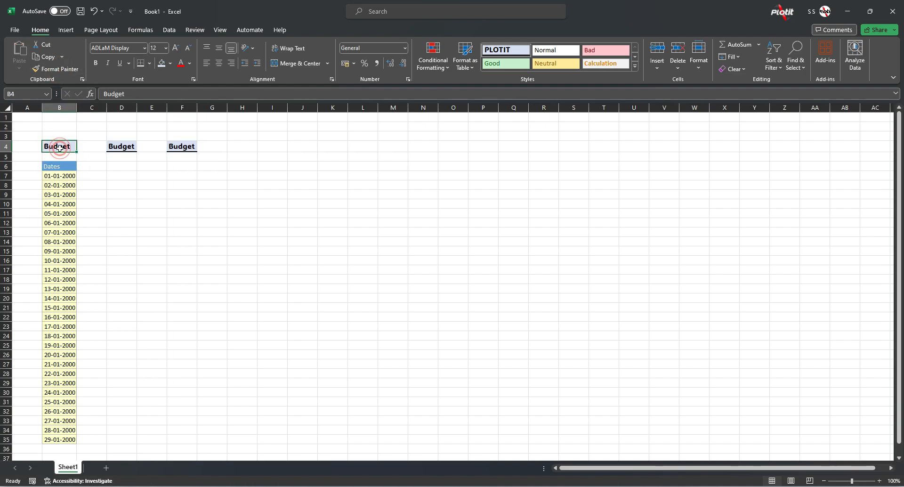
- Copy the Dates header formatting from B6 onto the Budget headings in B4, D4 and F4 with Format Painter
left_click(60, 166)
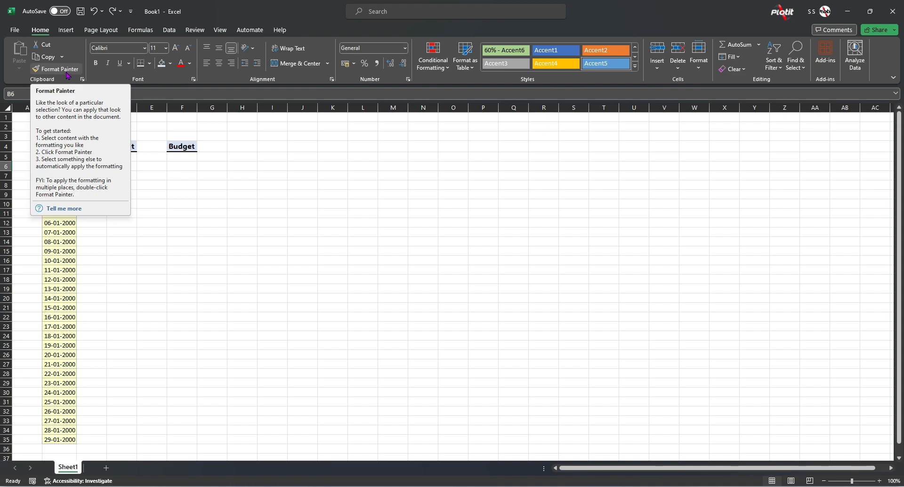
left_click(212, 204)
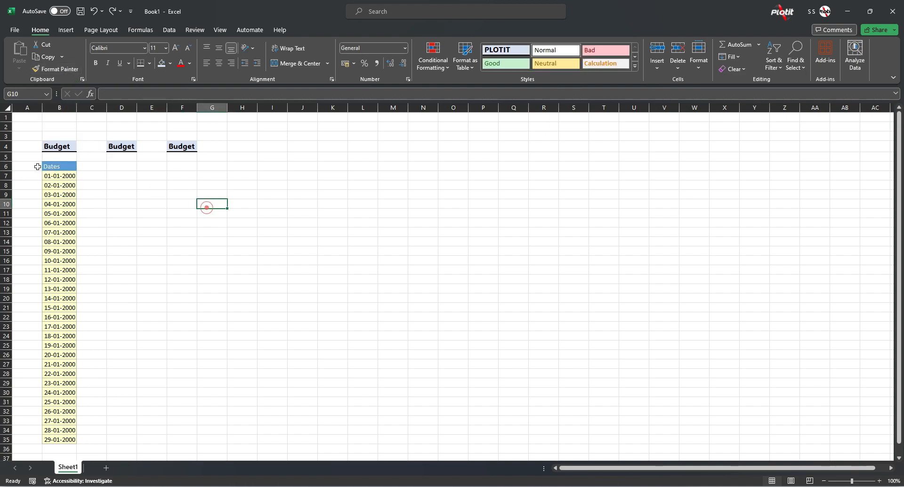
left_click(63, 166)
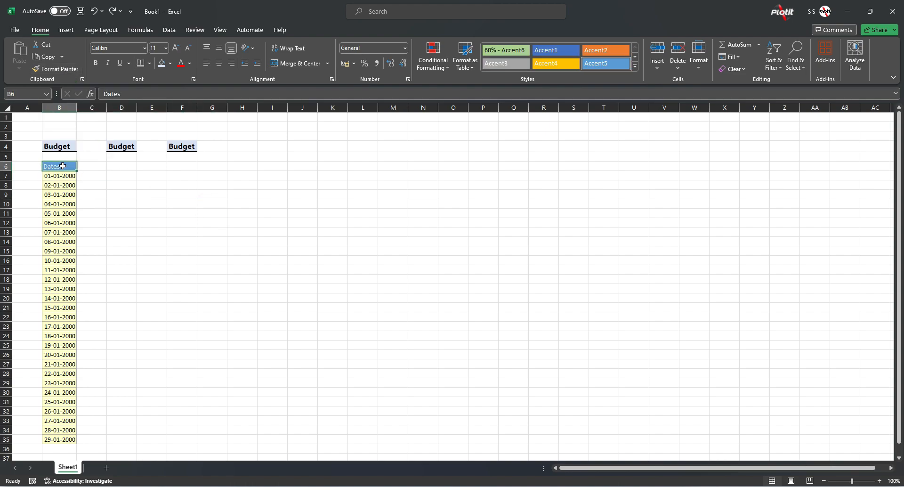
left_click(65, 69)
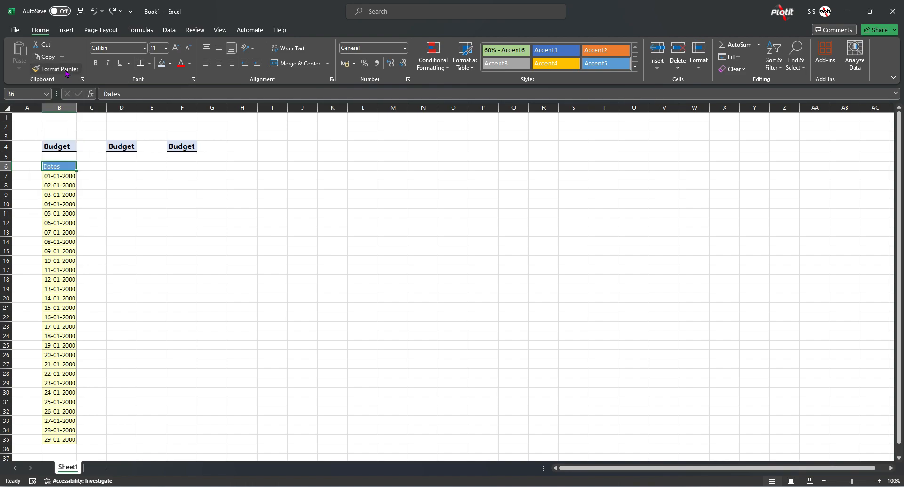
left_click(69, 145)
left_click(122, 146)
left_click(184, 147)
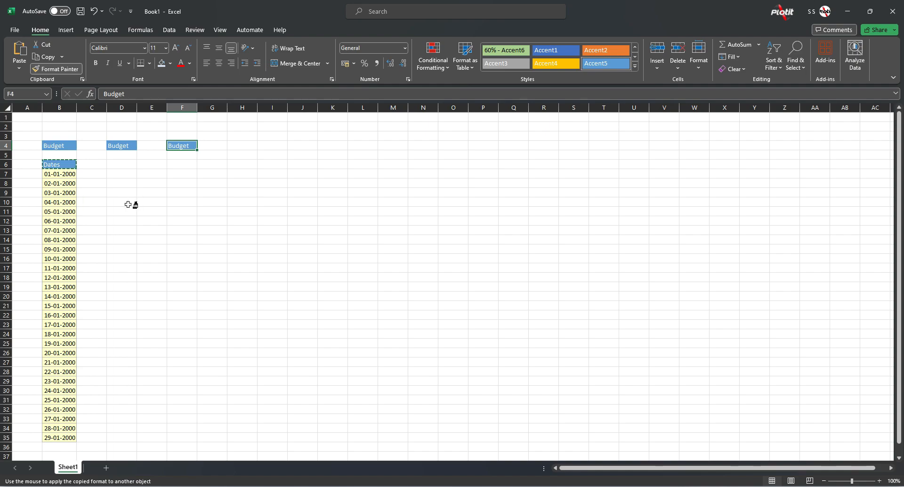
key("Escape")
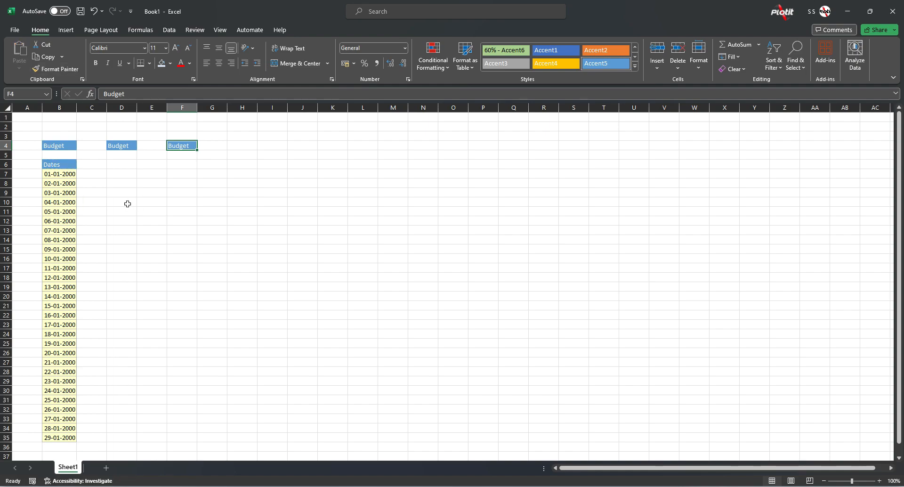